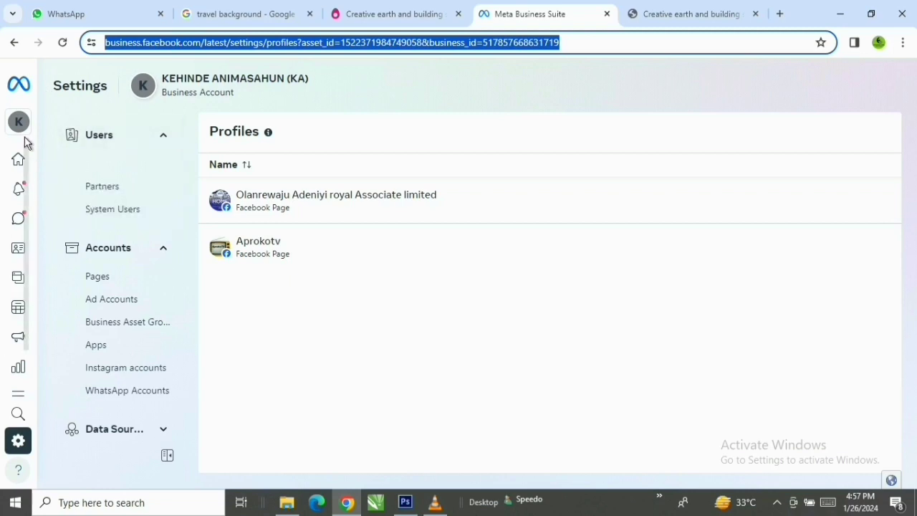
# - Open the business account's ad account settings and start adding a newly created ad account
pyautogui.click(36, 159)
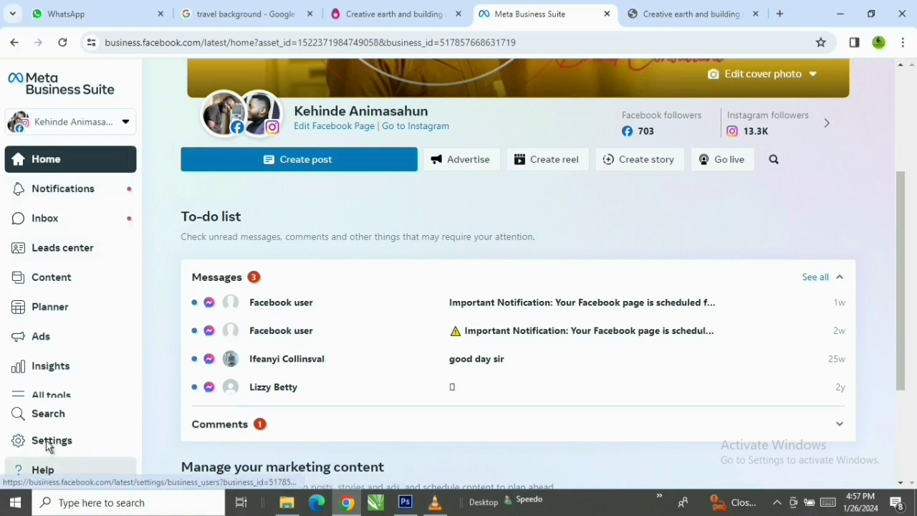
pyautogui.click(49, 442)
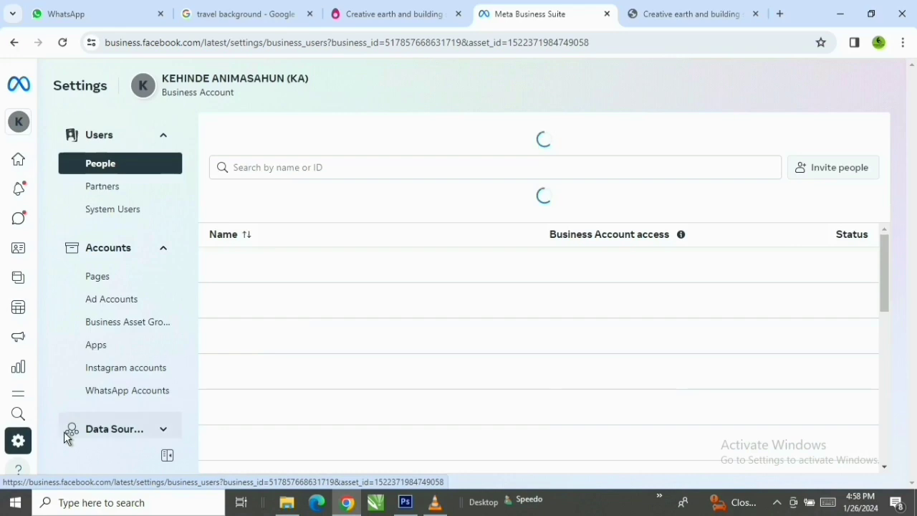
pyautogui.click(124, 304)
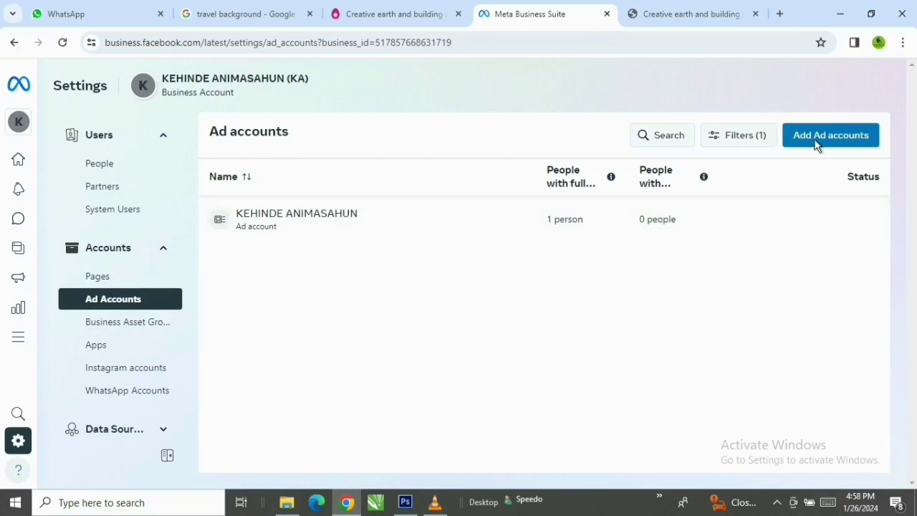
pyautogui.click(836, 136)
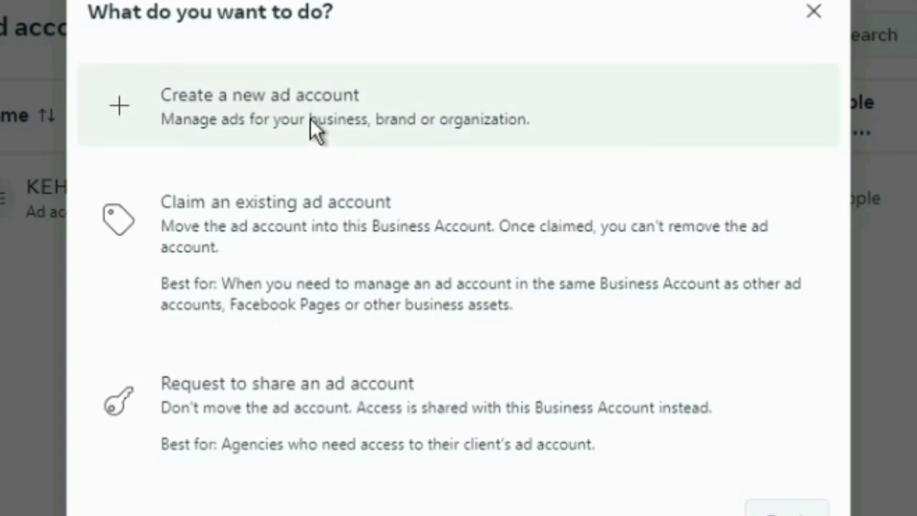
pyautogui.click(309, 117)
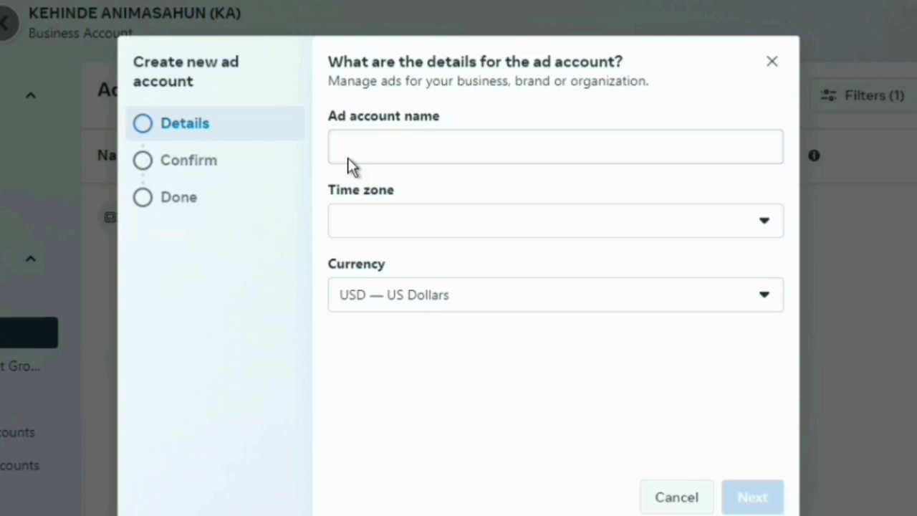
# - Enter the owner's surname in capitals as the new ad account's name
pyautogui.click(414, 157)
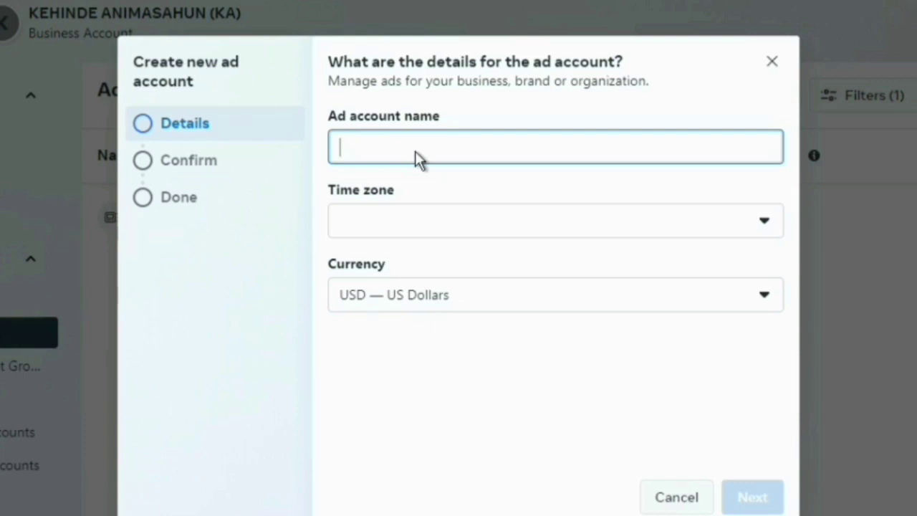
pyautogui.write('a')
pyautogui.press('BackSpace')
pyautogui.write('ANI')
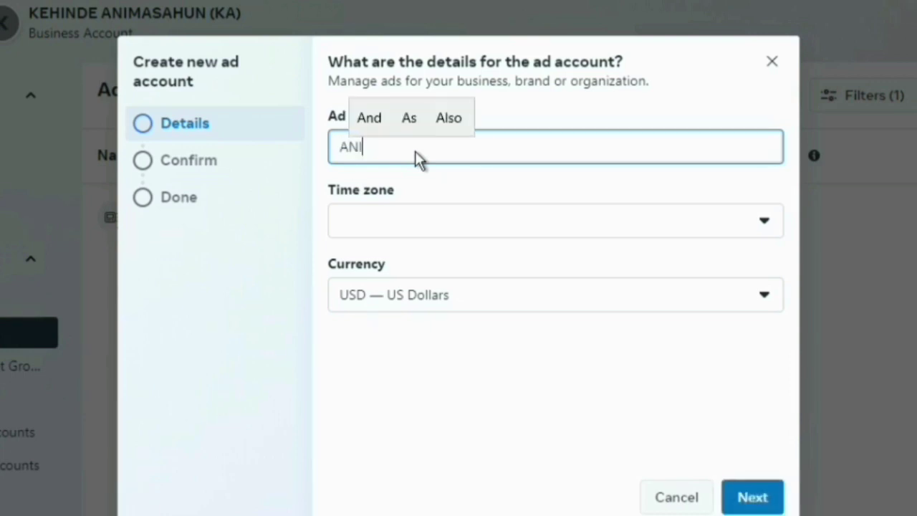
pyautogui.write('MASAHUN')
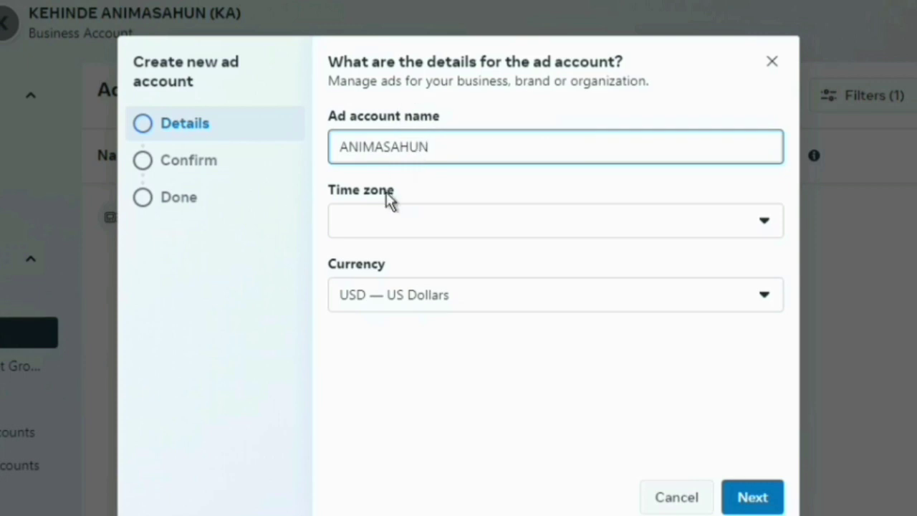
# - Set the new ad account's time zone to (GMT+01:00) Africa/Lagos
pyautogui.click(416, 219)
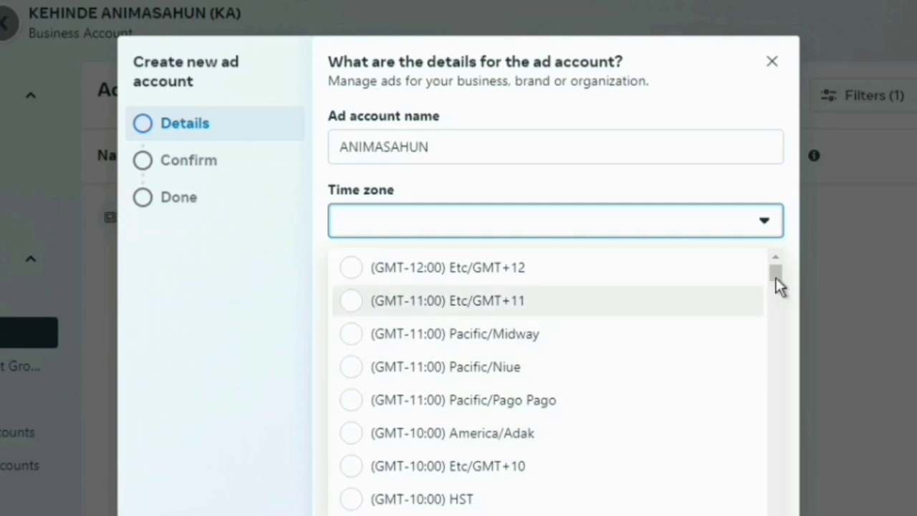
pyautogui.moveTo(771, 273); pyautogui.dragTo(763, 346)
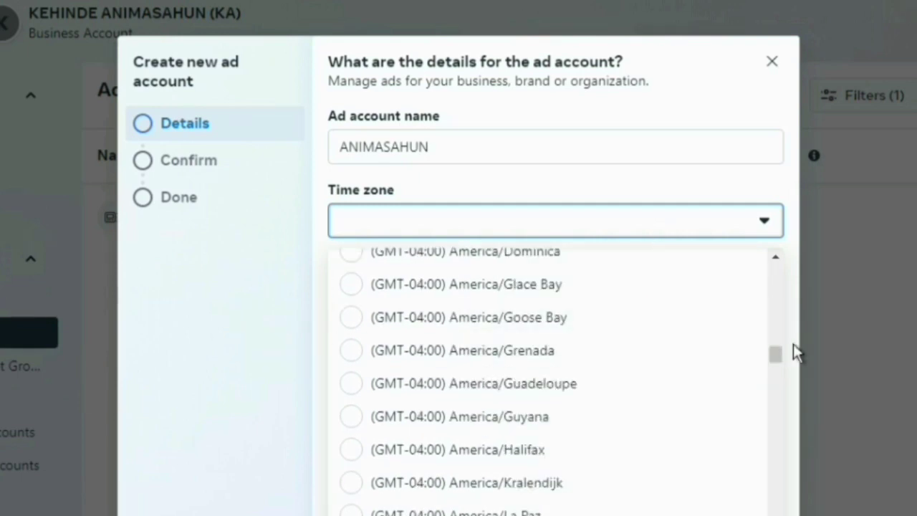
pyautogui.moveTo(785, 350); pyautogui.dragTo(755, 416)
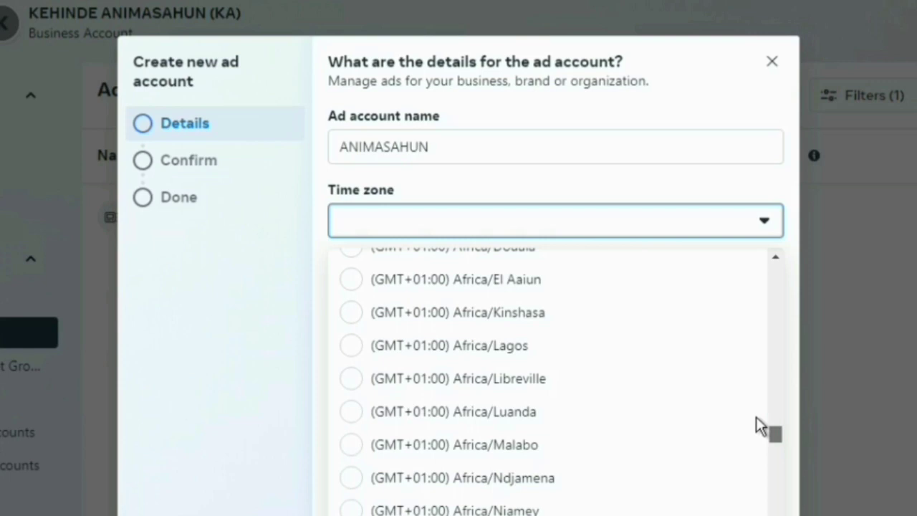
pyautogui.click(586, 358)
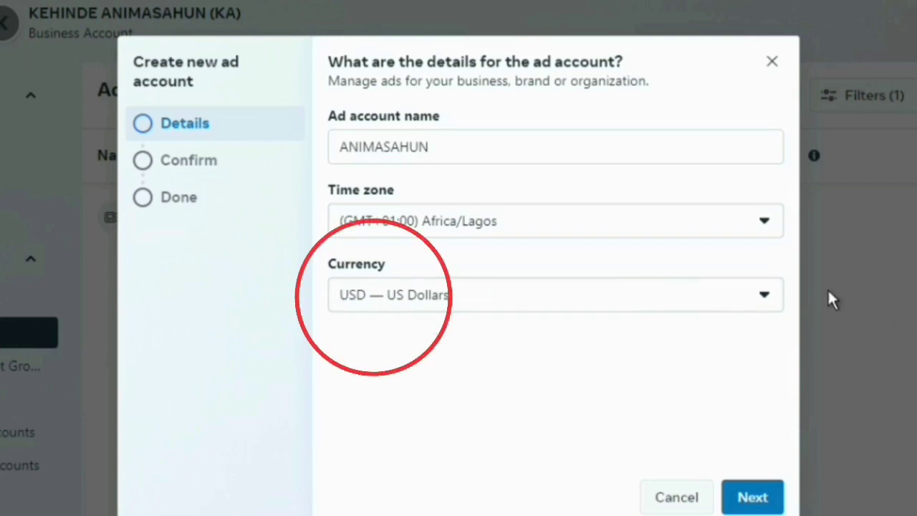
# - Set the ad account's currency to NGN — Nigerian Naira and proceed to the confirmation stage
pyautogui.click(762, 304)
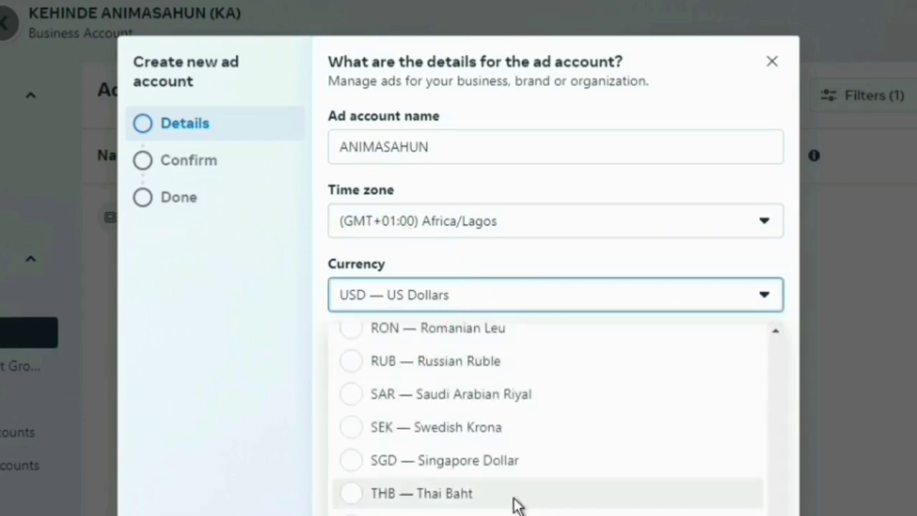
pyautogui.scroll(3, 475, 508)
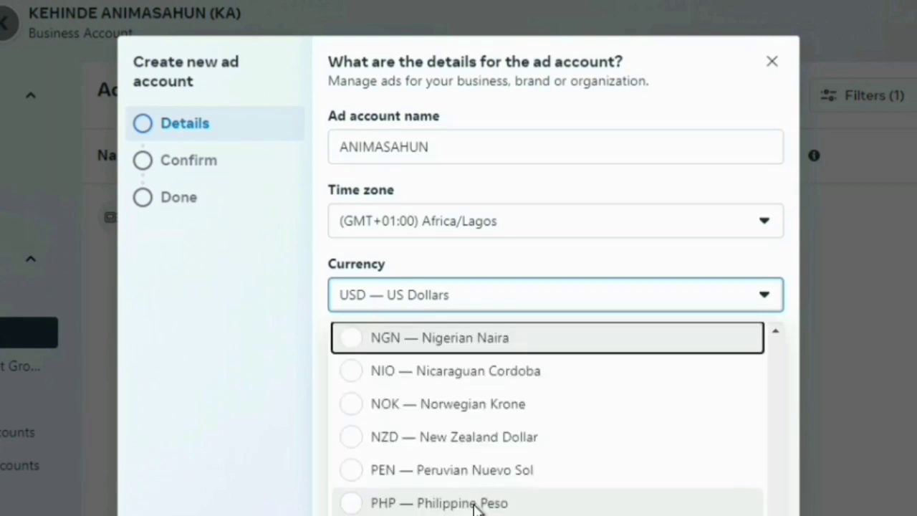
pyautogui.click(536, 341)
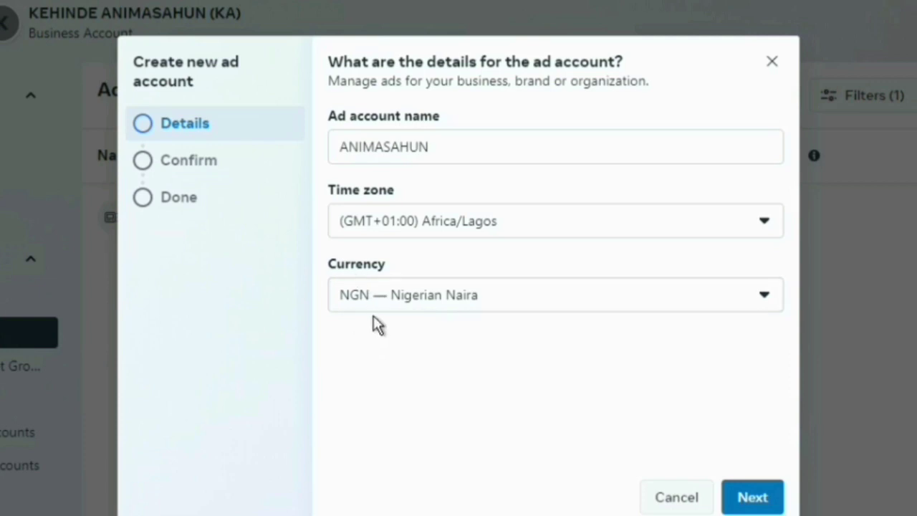
pyautogui.click(753, 497)
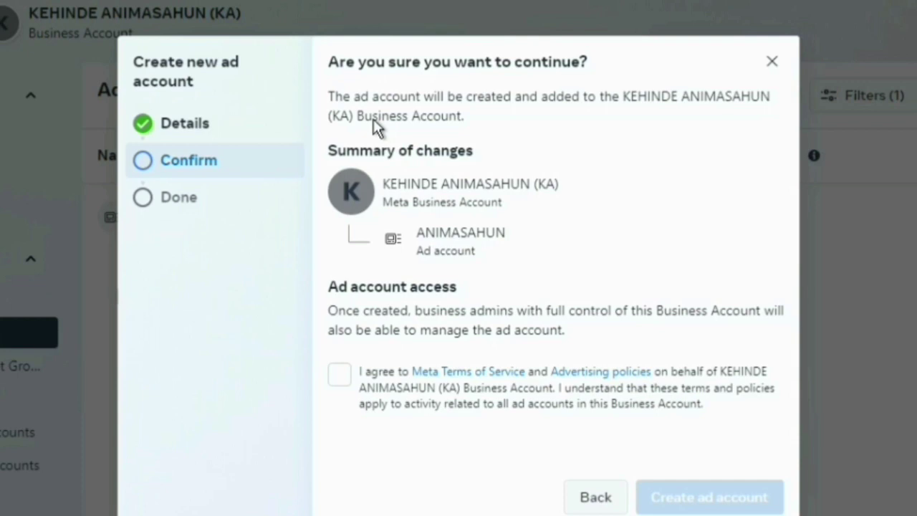
# - Agree to the Meta Terms of Service and Advertising policies, create the ad account and finish without adding payment info
pyautogui.click(334, 376)
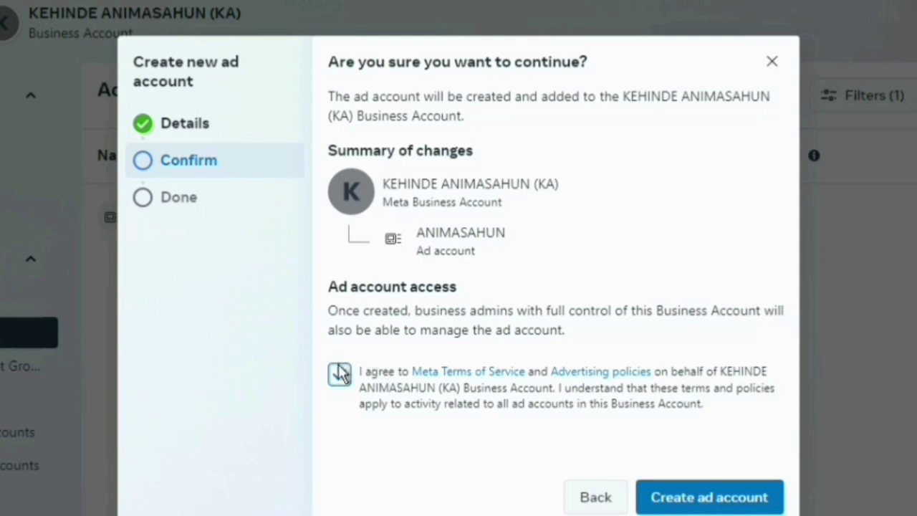
pyautogui.click(716, 505)
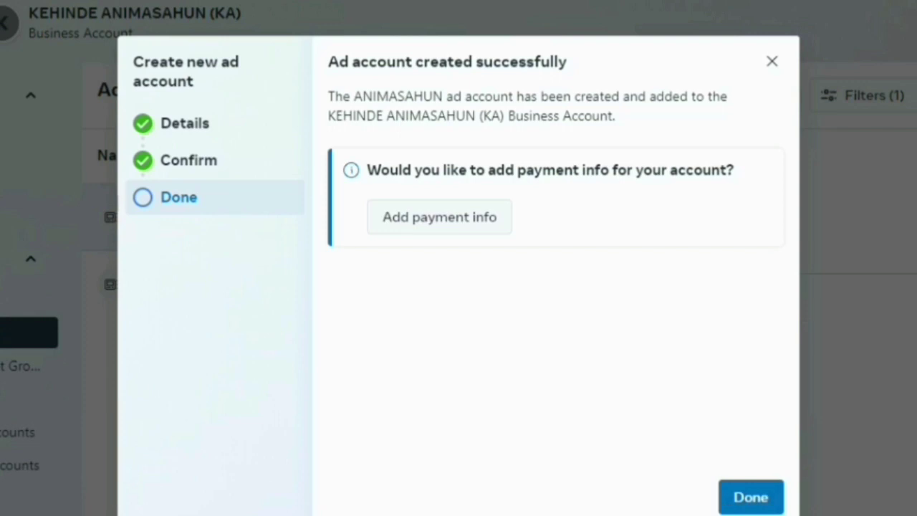
pyautogui.click(765, 501)
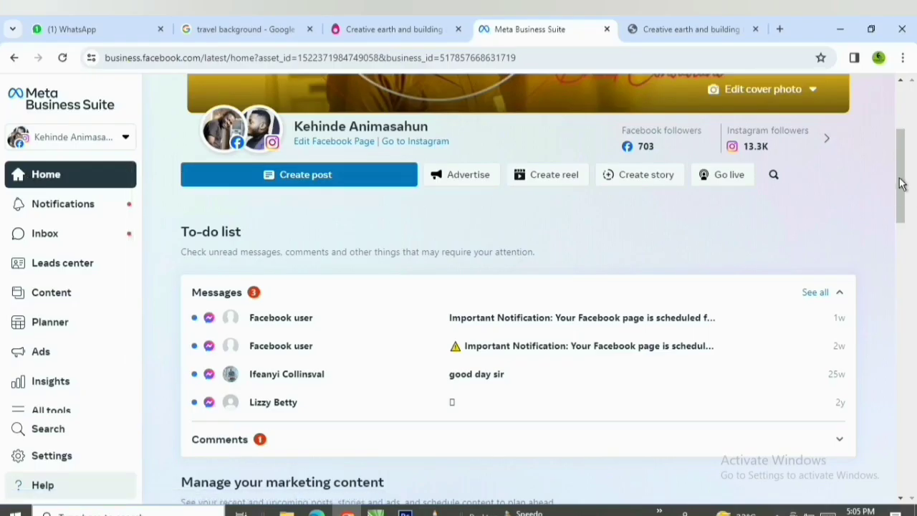
# - Start boosting the "Product Design In Coreldraw" Instagram post from the posts and reels on the home page
pyautogui.scroll(-1, 910, 297)
pyautogui.scroll(-8, 910, 301)
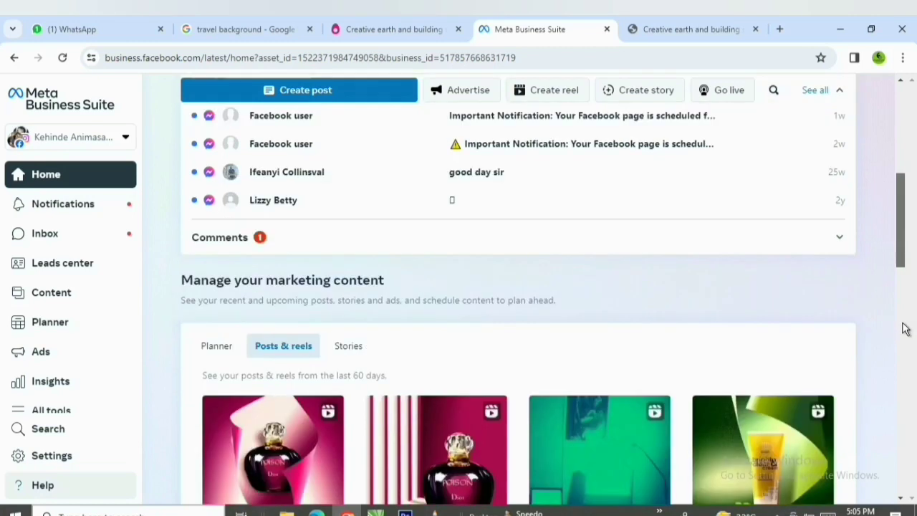
pyautogui.scroll(-2, 904, 315)
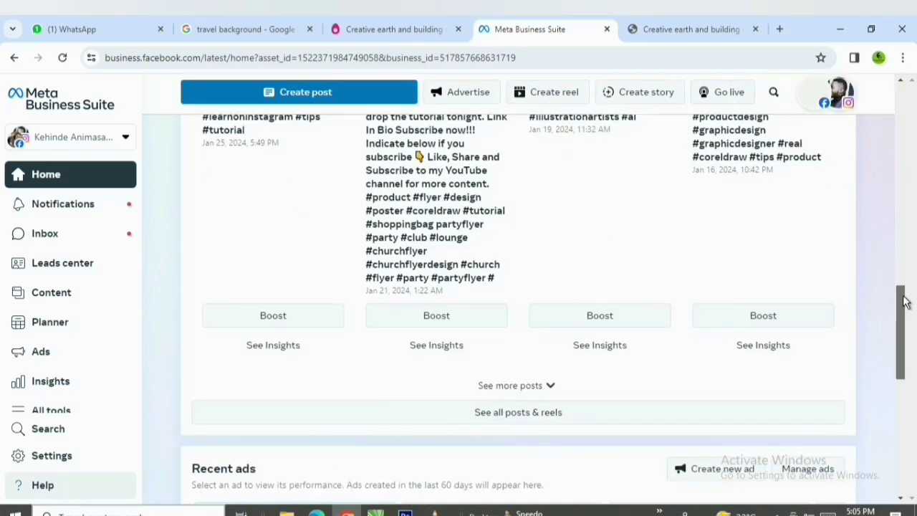
pyautogui.scroll(3, 904, 306)
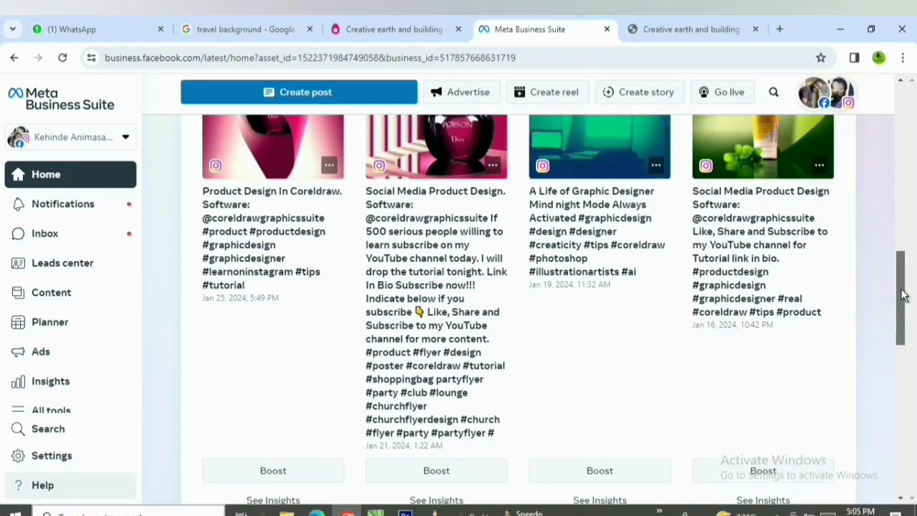
pyautogui.scroll(1, 904, 308)
pyautogui.scroll(-3, 902, 315)
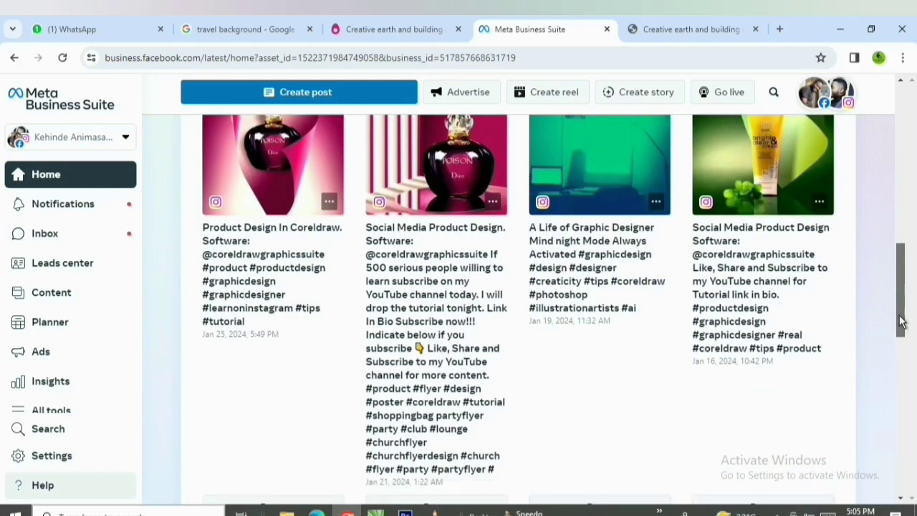
pyautogui.scroll(-3, 287, 379)
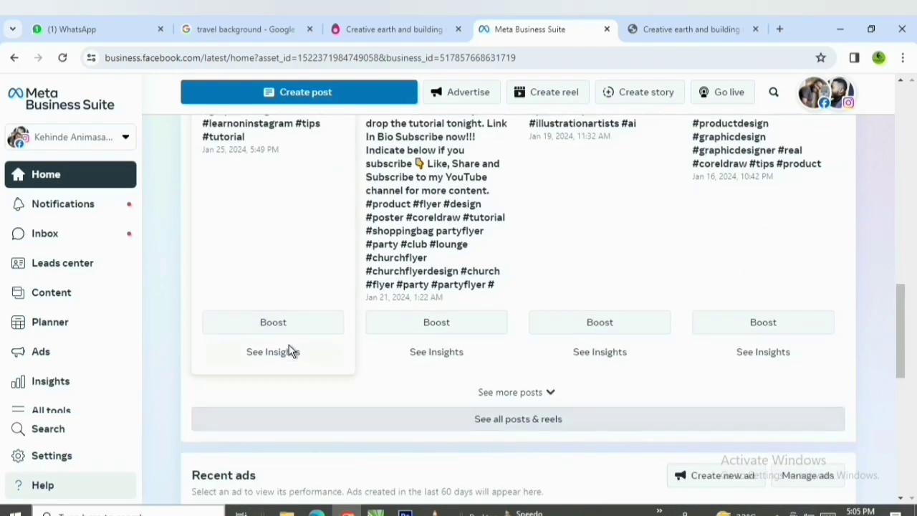
pyautogui.click(299, 327)
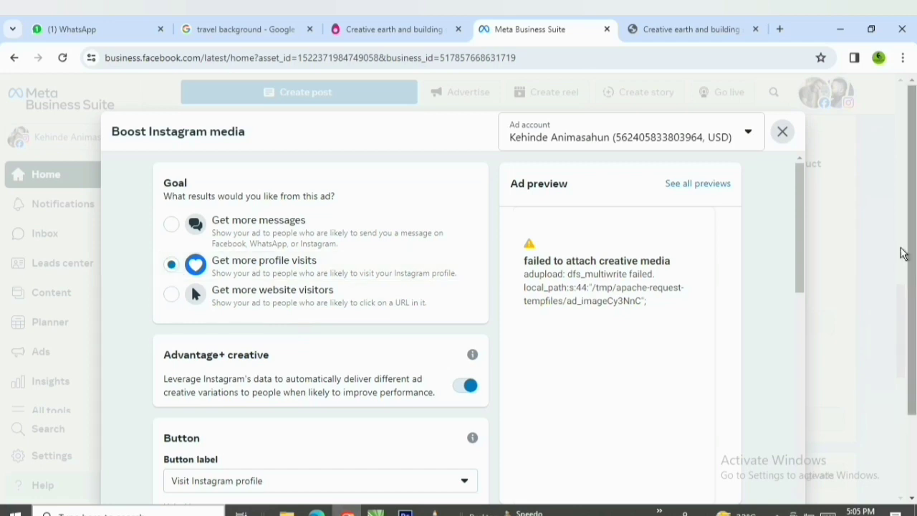
# - Review the boost's button, audience, schedule and budget settings, and switch its ad account to the newly created NGN one
pyautogui.moveTo(795, 209); pyautogui.dragTo(801, 276)
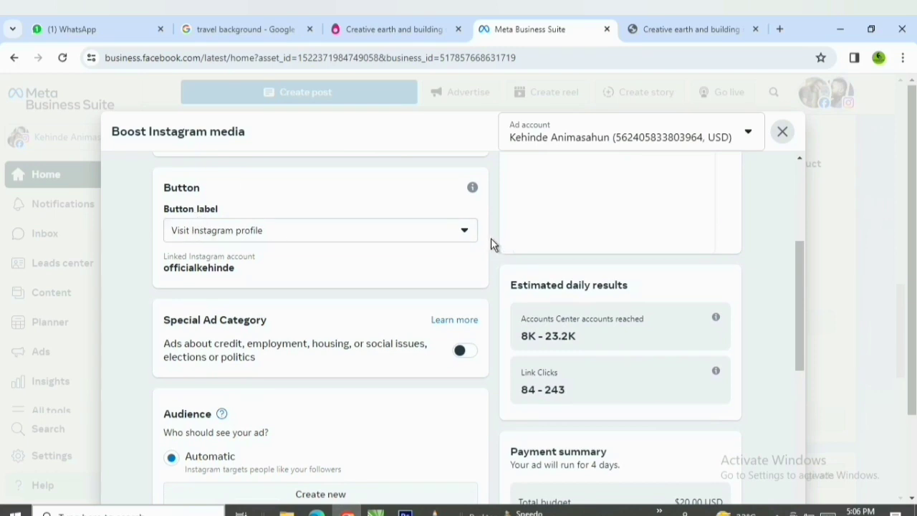
pyautogui.moveTo(801, 264); pyautogui.dragTo(799, 314)
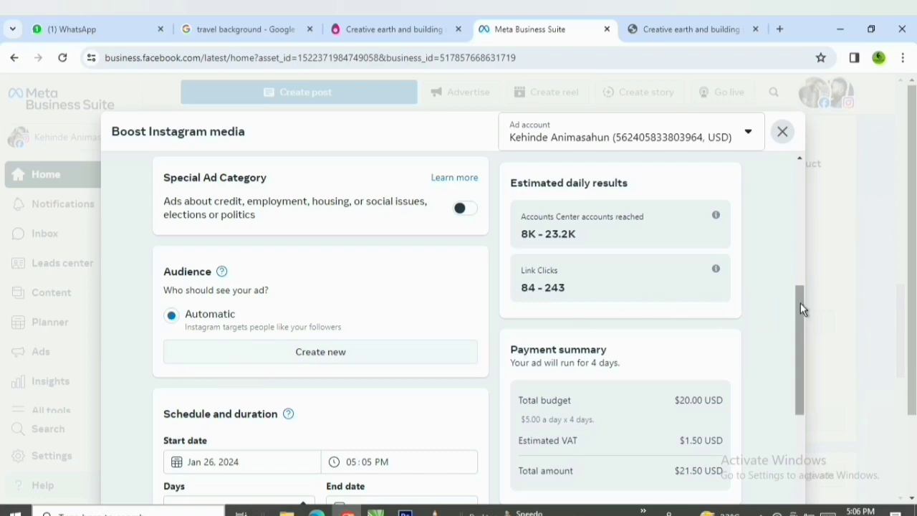
pyautogui.moveTo(798, 298); pyautogui.dragTo(787, 356)
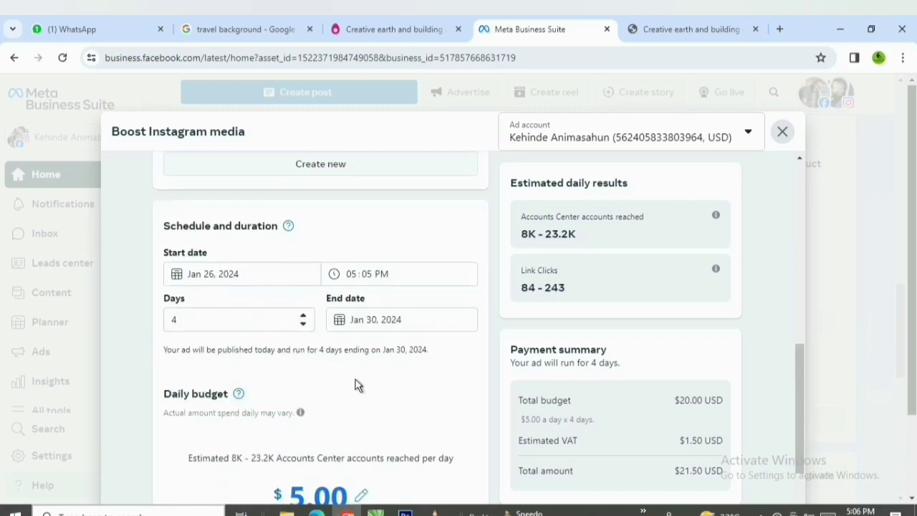
pyautogui.moveTo(799, 361); pyautogui.dragTo(751, 416)
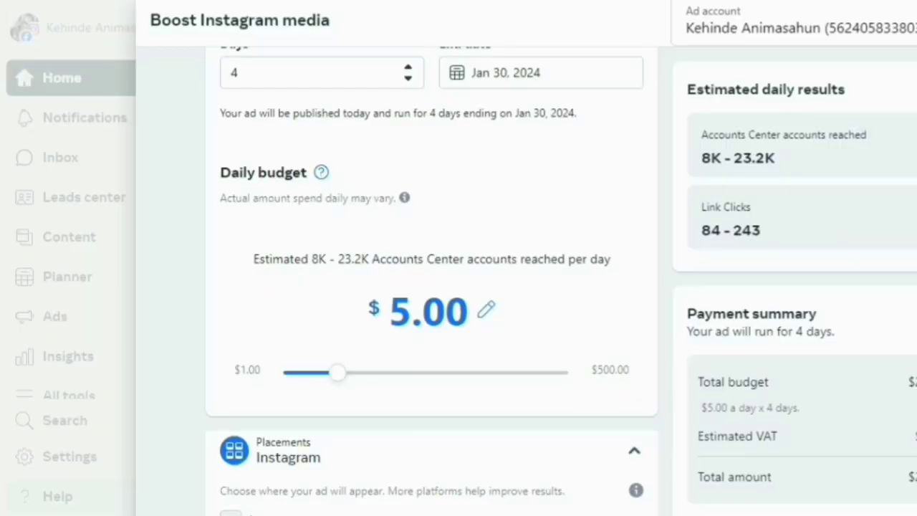
pyautogui.scroll(-3, 432, 281)
pyautogui.scroll(-1, 432, 281)
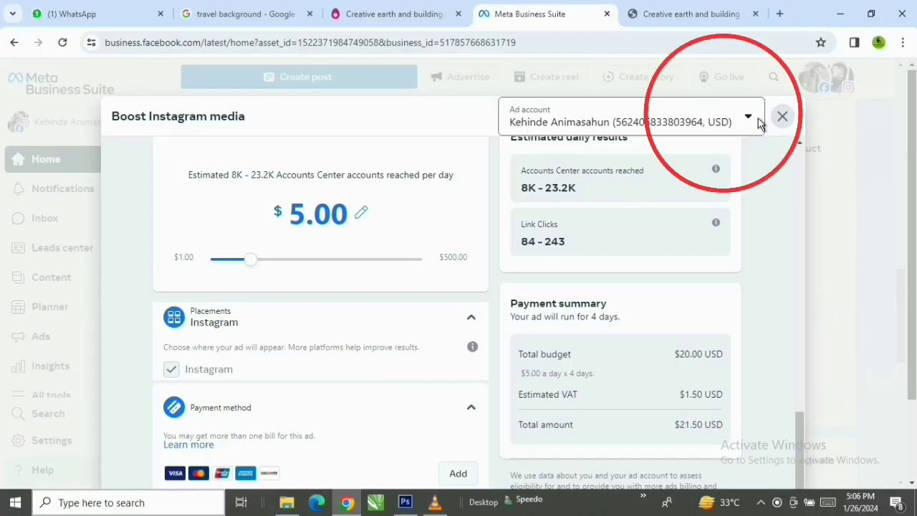
pyautogui.click(752, 115)
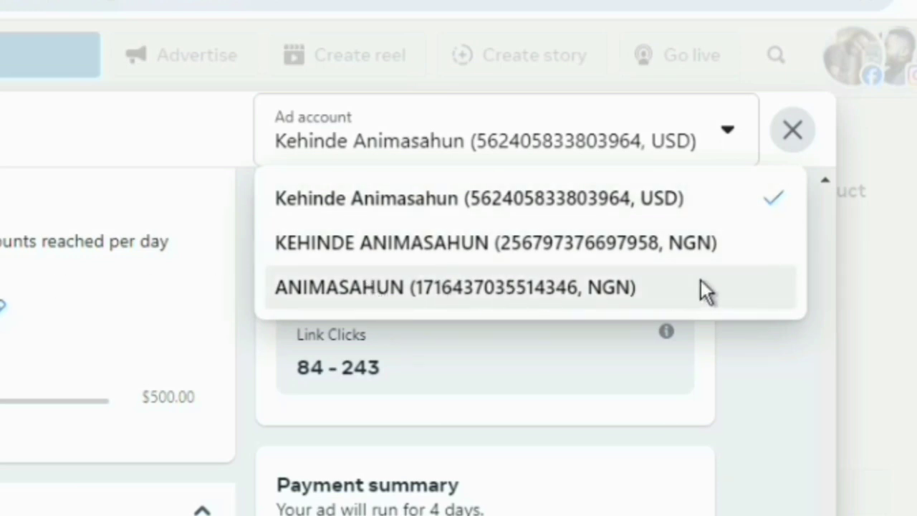
pyautogui.click(659, 285)
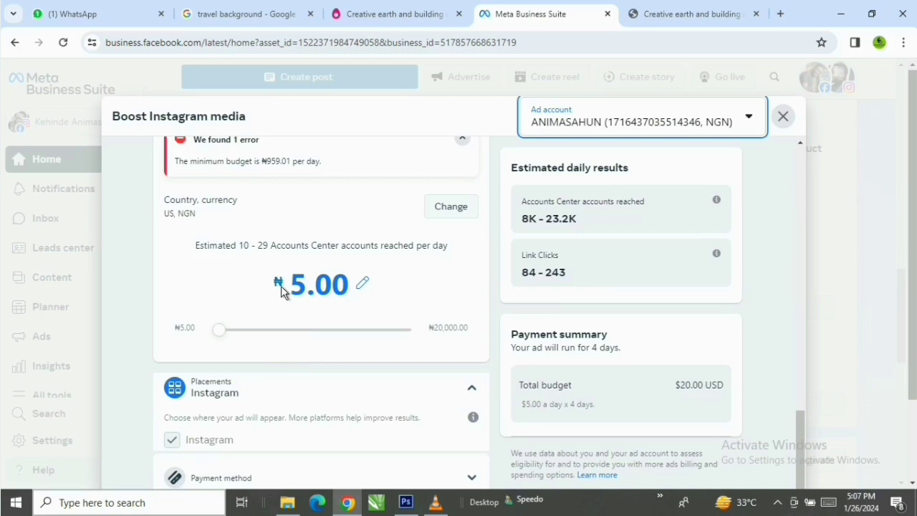
# - Set the boost's daily budget to the minimum of ₦959.01
pyautogui.click(219, 333)
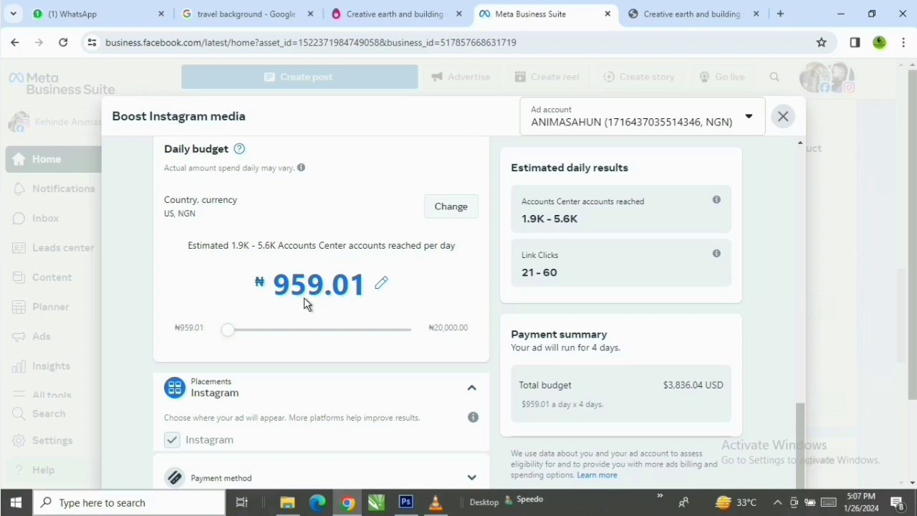
pyautogui.moveTo(911, 190); pyautogui.dragTo(911, 250)
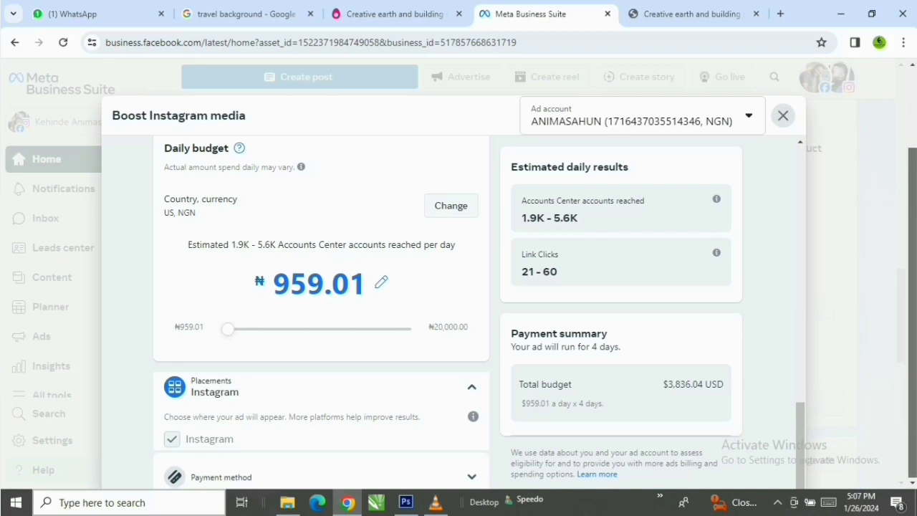
pyautogui.scroll(-2, 429, 330)
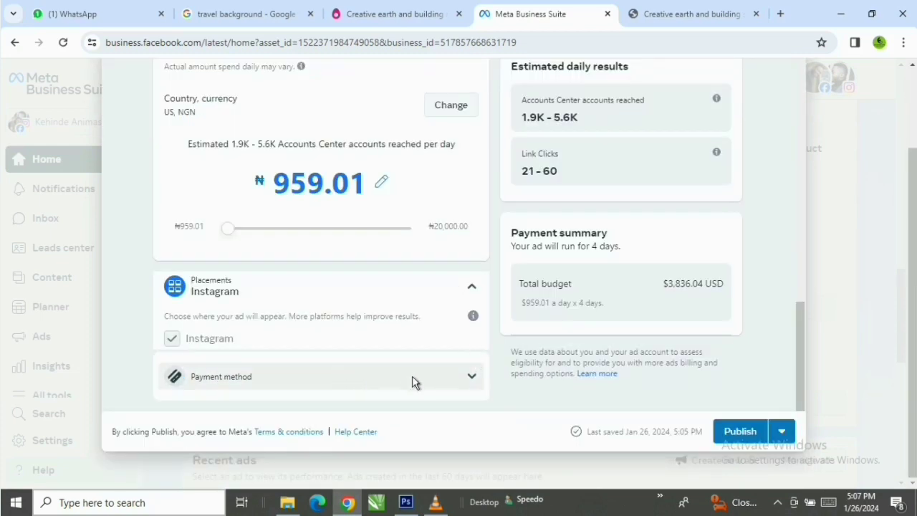
# - Start adding a payment method to the boost, accepting Nigeria, Nigerian Naira and the (GMT+01:00) Africa/Lagos time zone
pyautogui.click(473, 377)
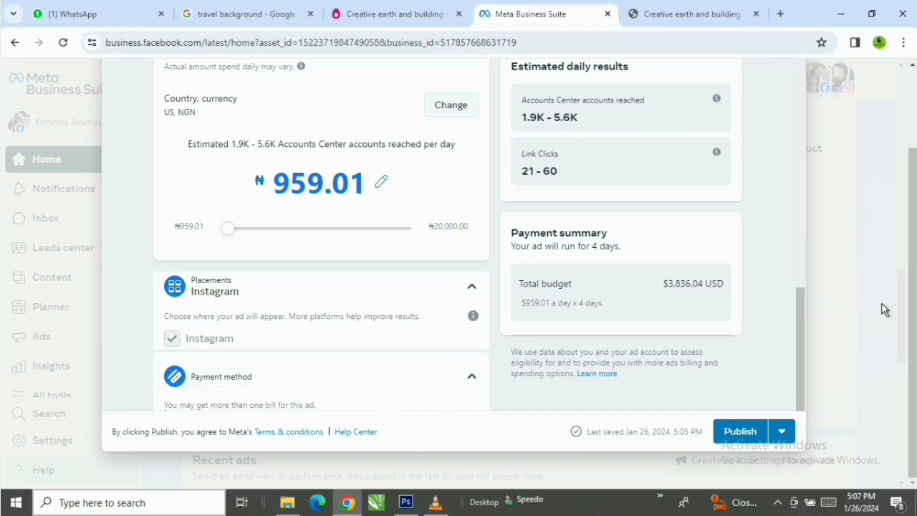
pyautogui.moveTo(800, 356); pyautogui.dragTo(806, 85)
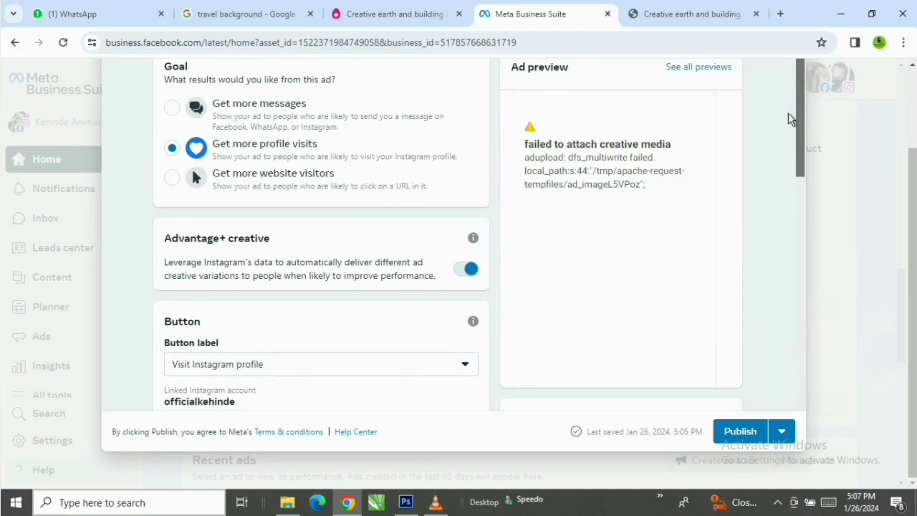
pyautogui.moveTo(795, 136); pyautogui.dragTo(784, 360)
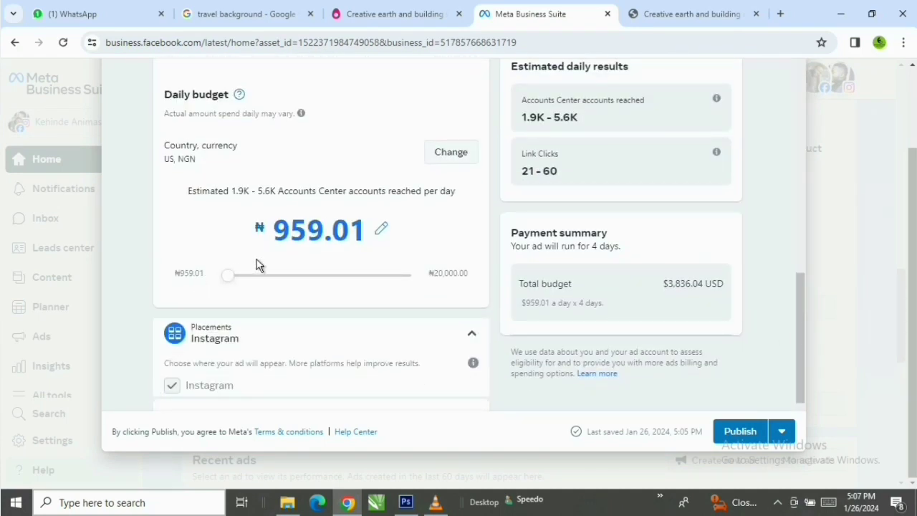
pyautogui.moveTo(802, 297); pyautogui.dragTo(800, 338)
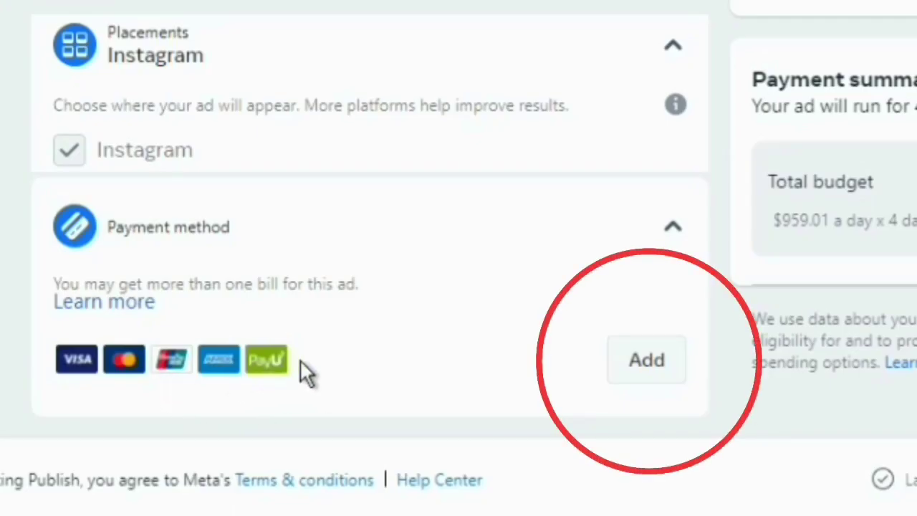
pyautogui.click(665, 373)
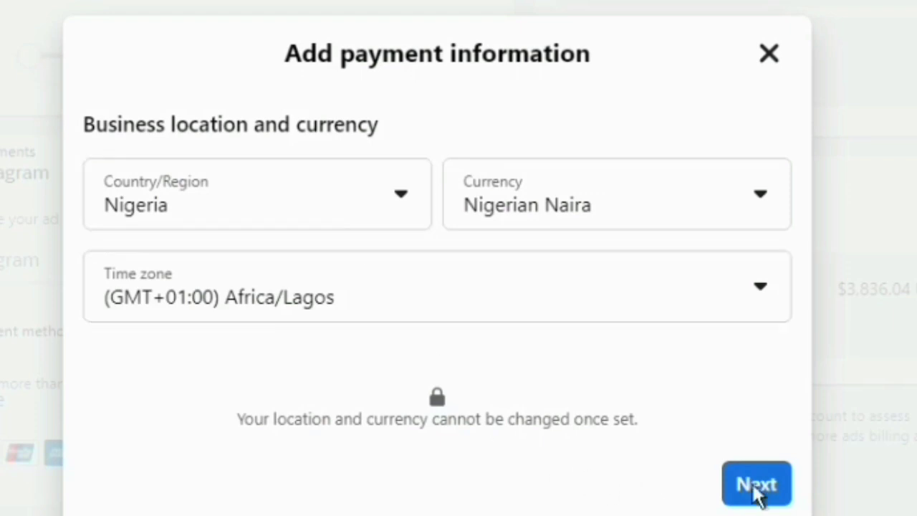
pyautogui.click(775, 490)
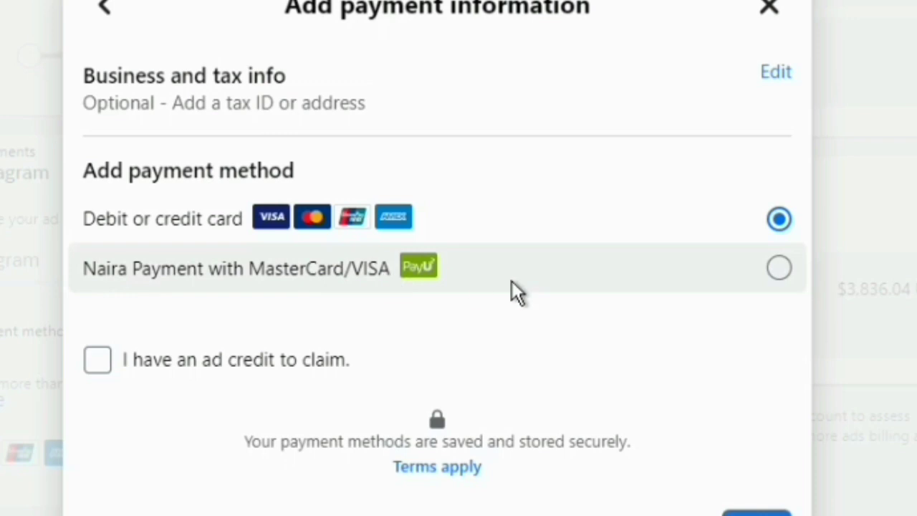
# - Choose Naira Payment with MasterCard/VISA (PayU) as the payment method and dismiss the tax information form without entering a VAT ID
pyautogui.click(778, 270)
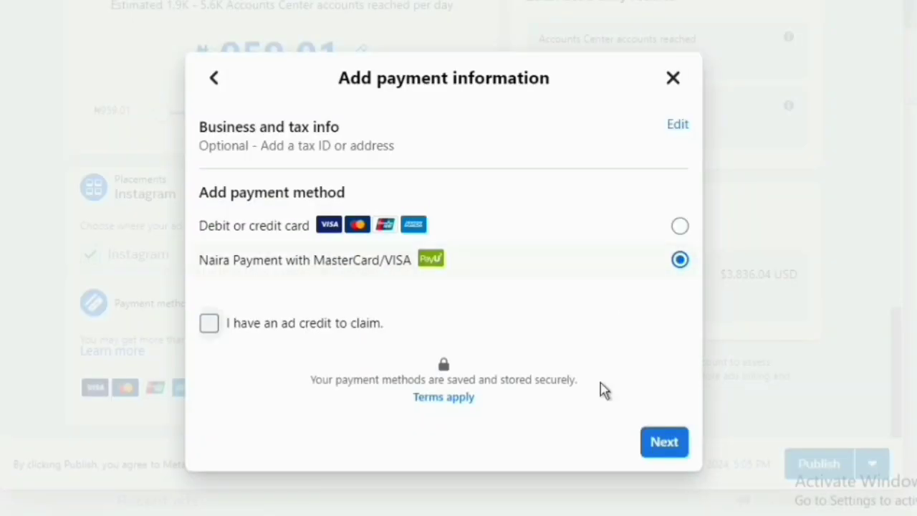
pyautogui.click(648, 444)
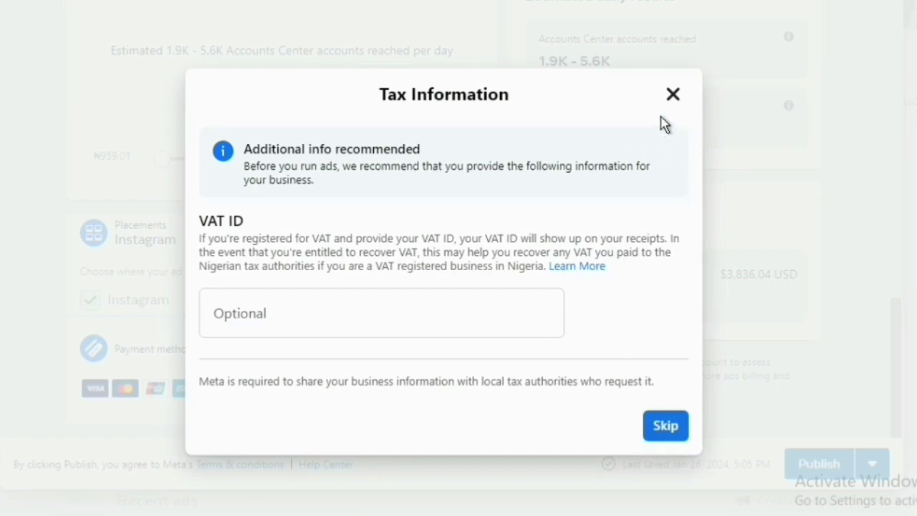
pyautogui.click(673, 96)
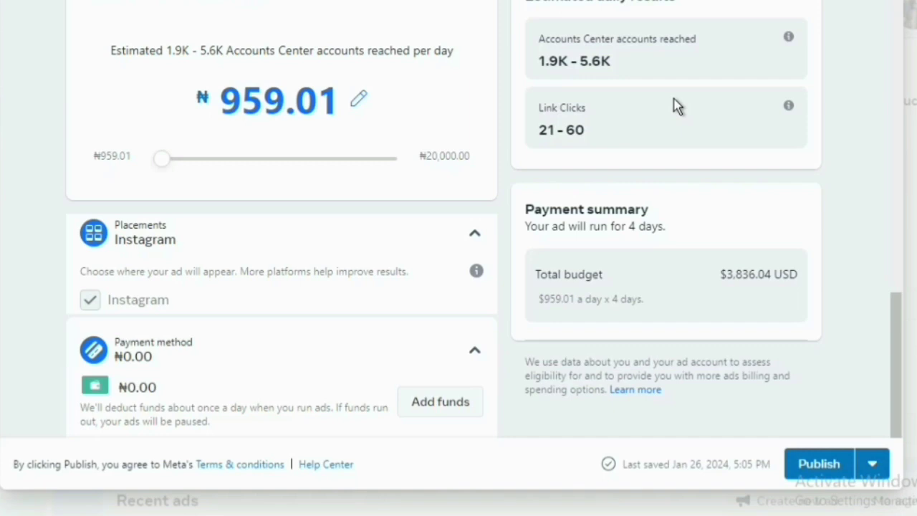